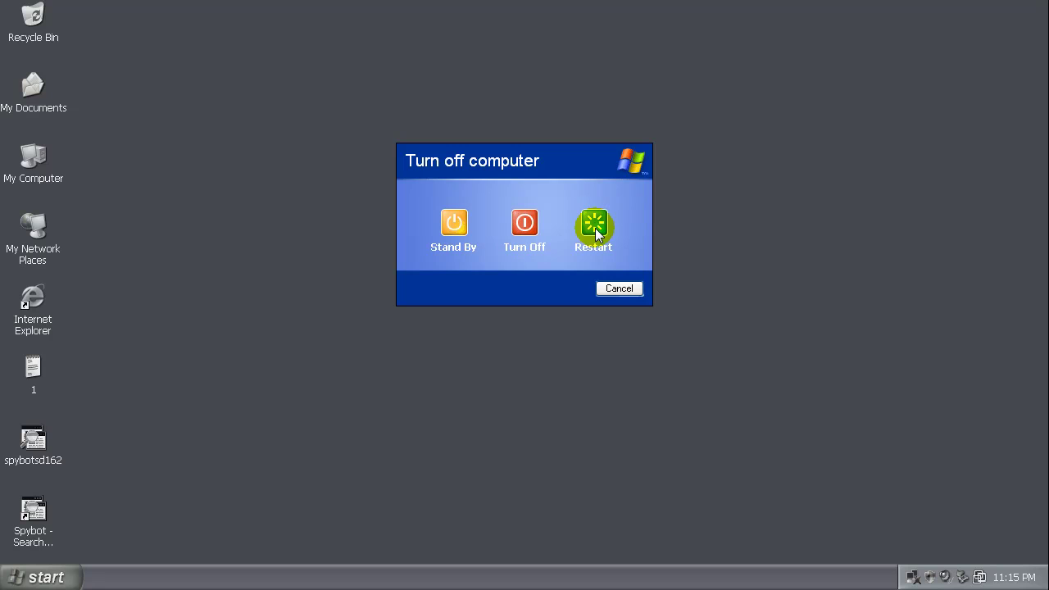
Restart Windows XP from the Turn off computer dialog
left_click(591, 223)
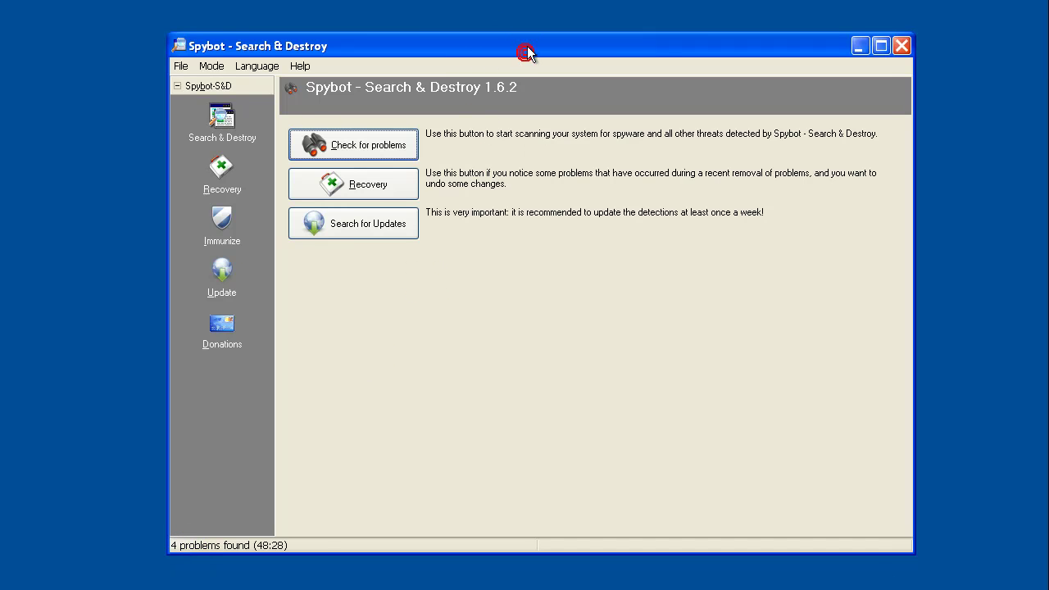
Check the Recovery backups, then return to the problems and expand Fraud.AdvancedVirusRemover
left_click_drag(527, 51, 521, 69)
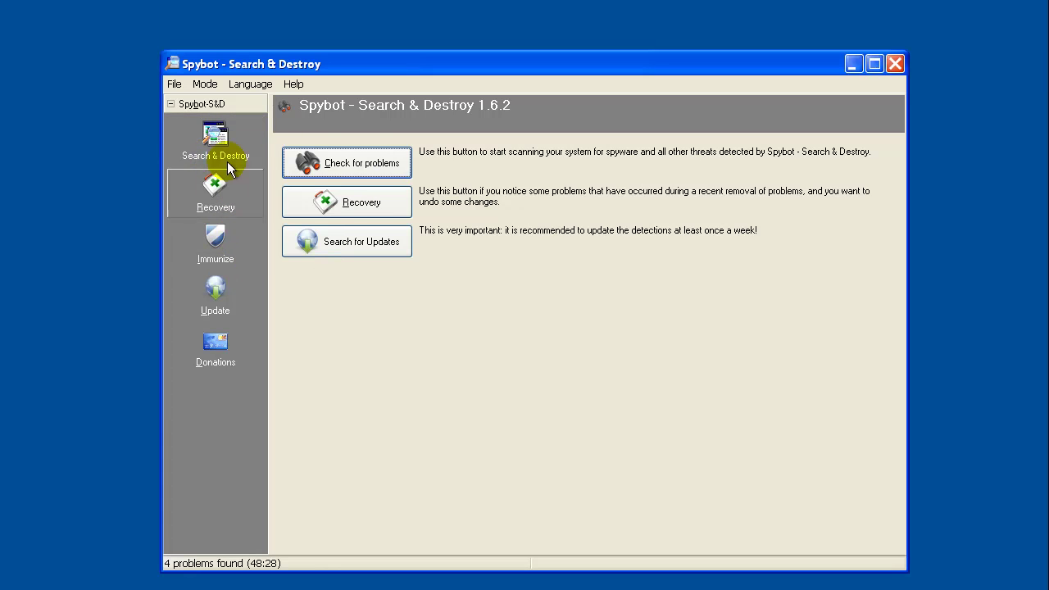
left_click(369, 201)
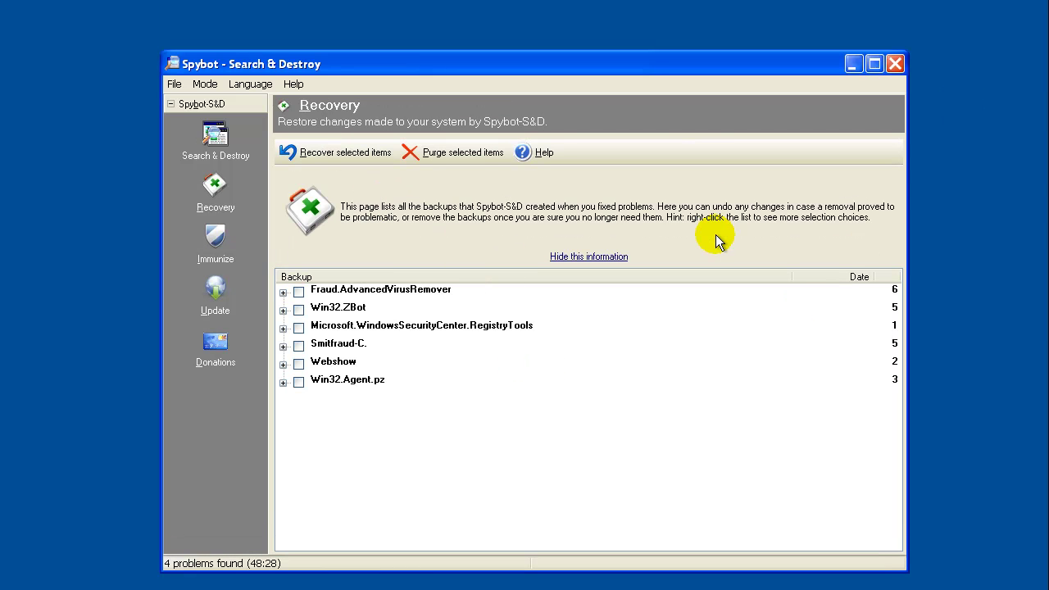
left_click(215, 141)
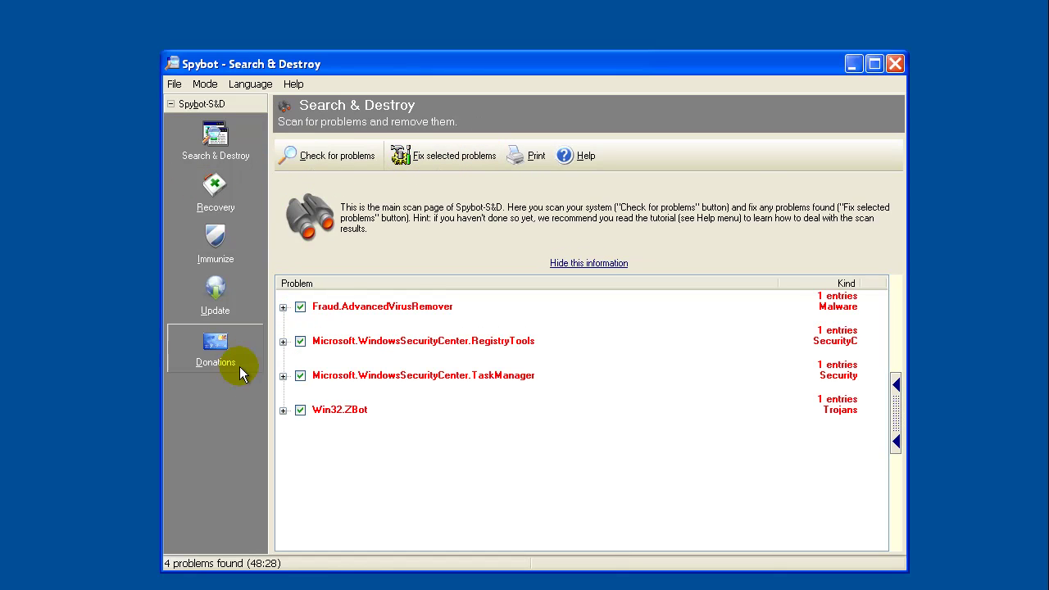
left_click(282, 307)
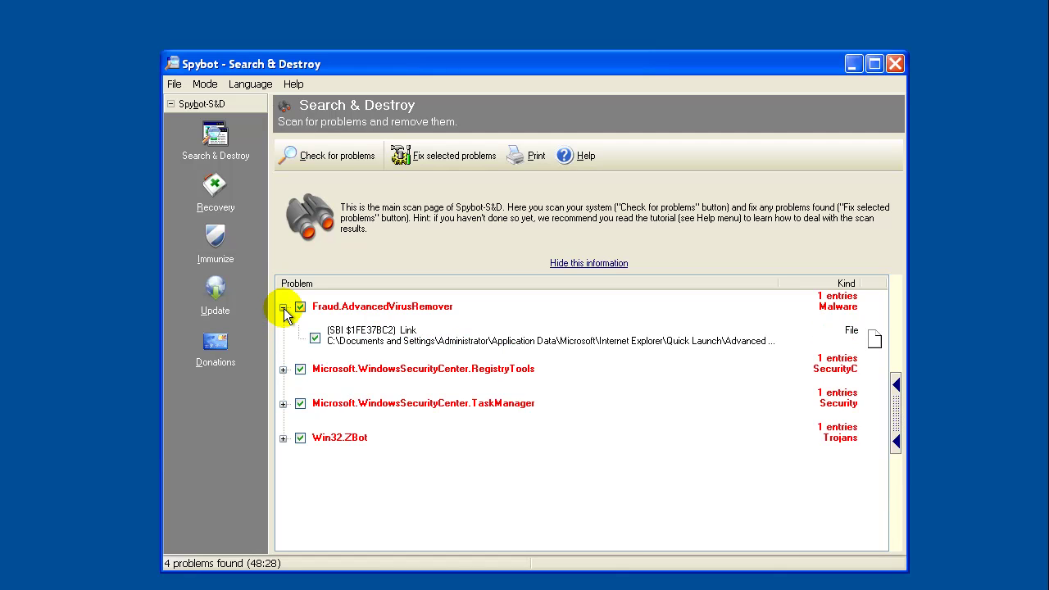
Expand and collapse each of the four problem entries to review their details
left_click(284, 308)
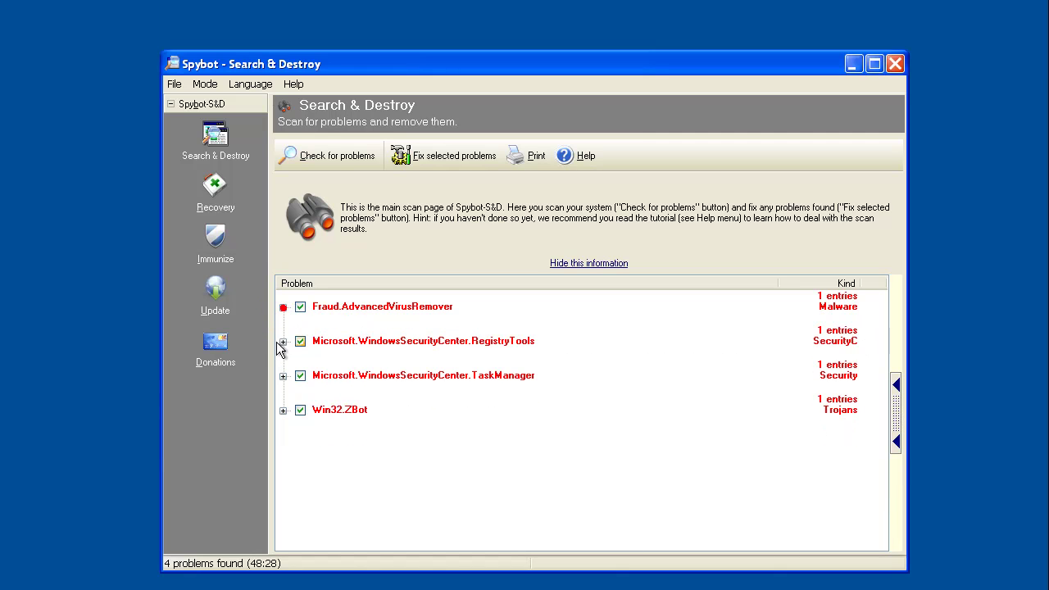
left_click(282, 341)
left_click(282, 341)
left_click(283, 375)
left_click(283, 409)
left_click(284, 308)
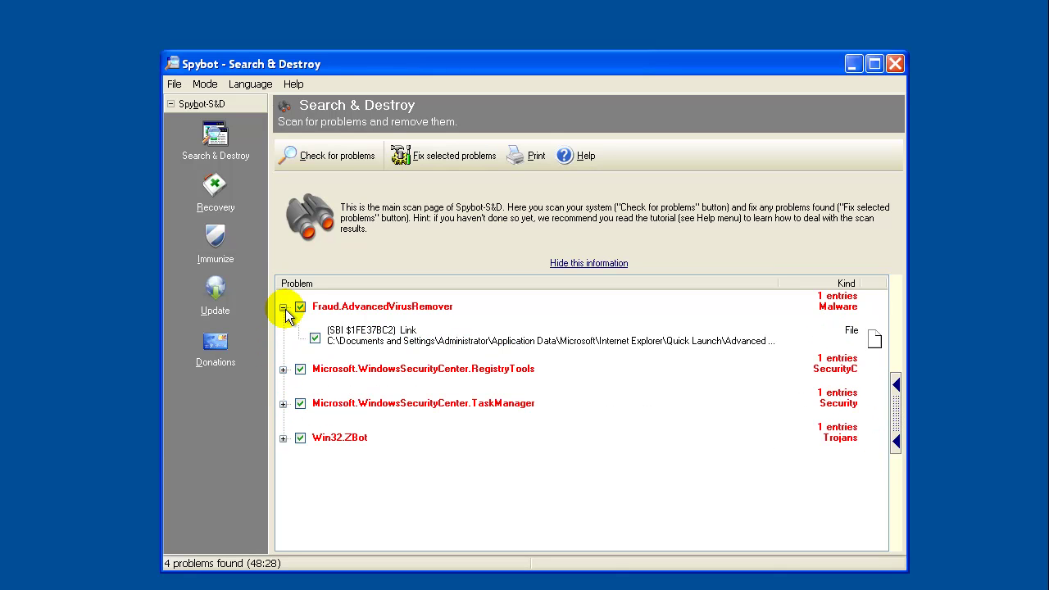
left_click(283, 308)
Fix all four checked problems, confirming the removal and dismissing the notice
left_click(424, 155)
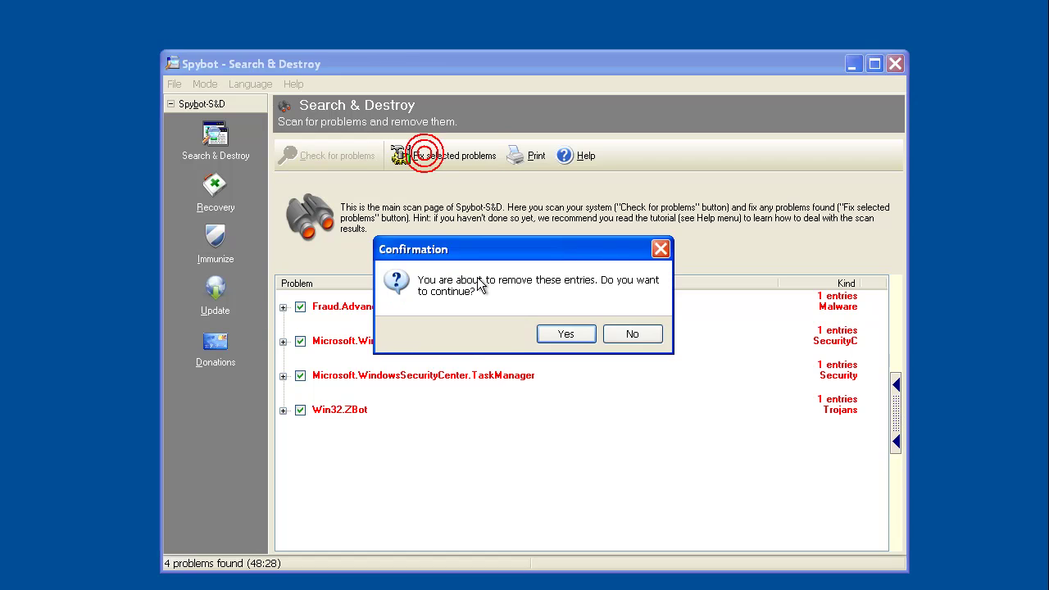
left_click(581, 334)
left_click(640, 320)
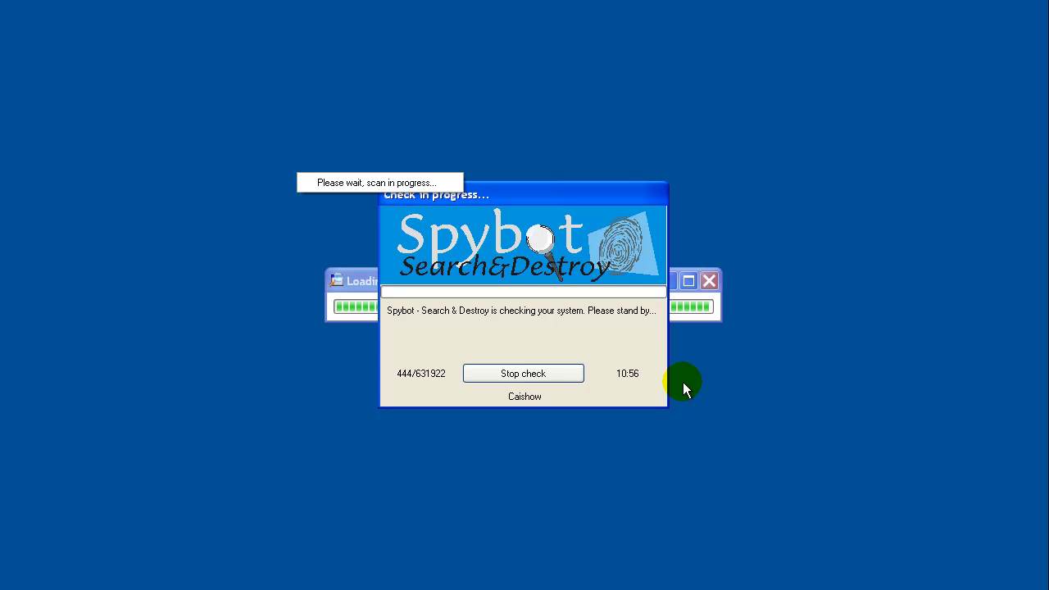
Stop the new Spybot system check, clearing the scan-in-progress notice
left_click(529, 374)
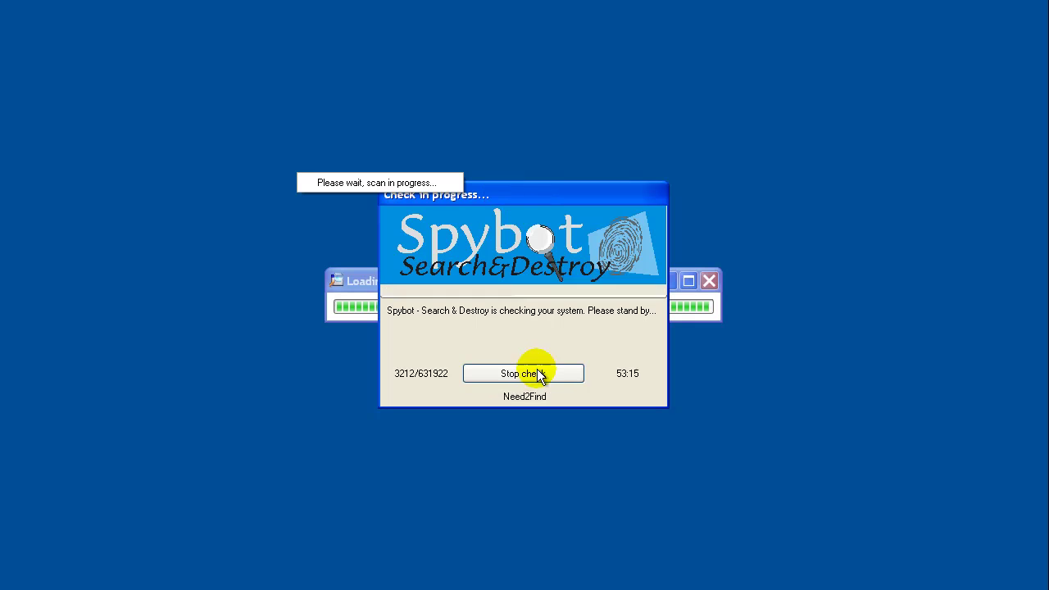
left_click(537, 376)
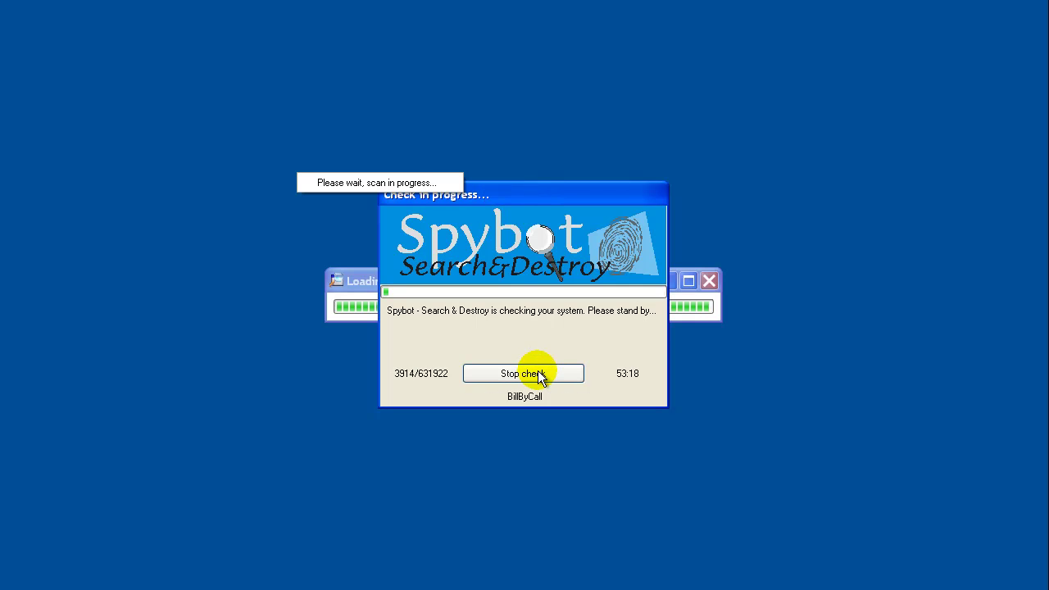
left_click(529, 373)
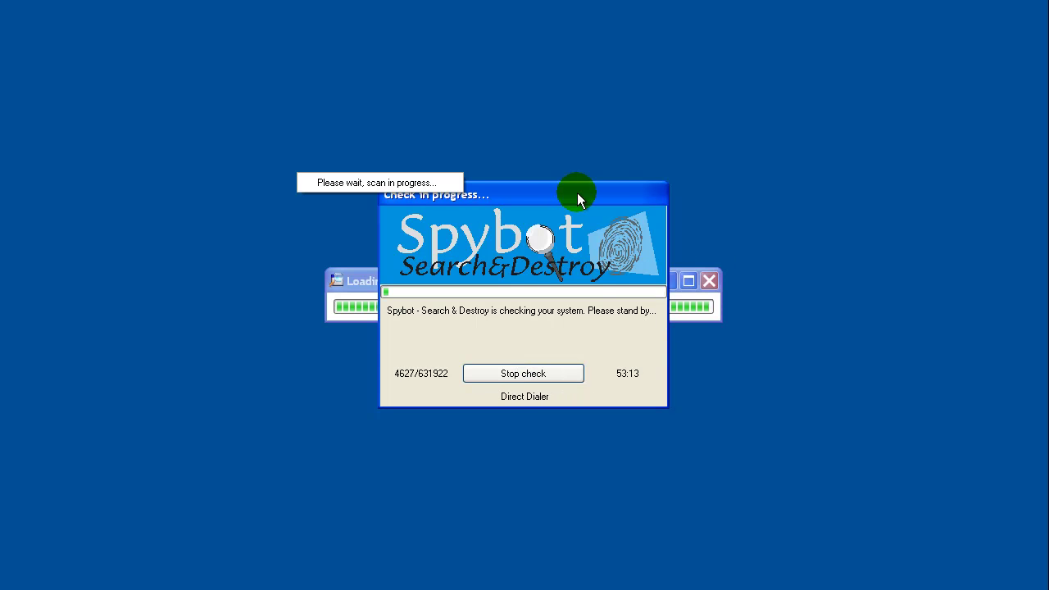
left_click(575, 192)
left_click(518, 377)
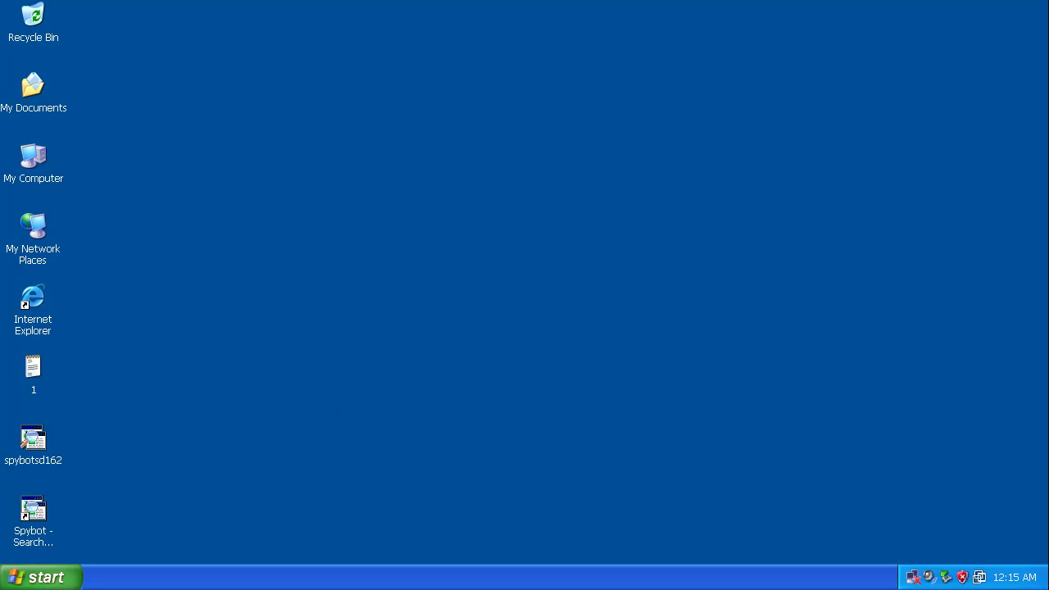
Launch Internet Explorer and restore it from full screen to a smaller window
double_click(28, 313)
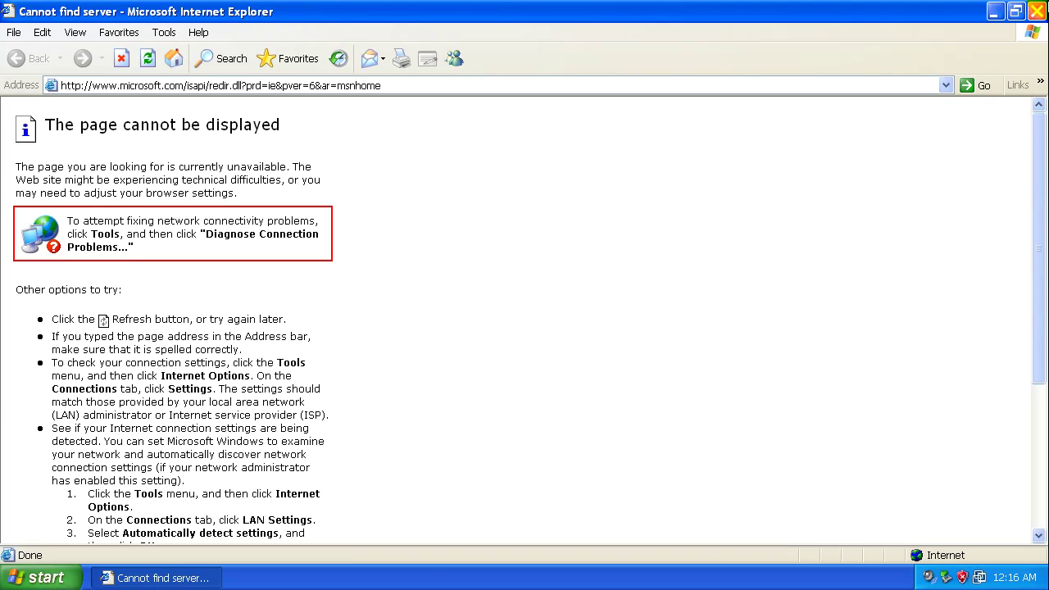
left_click(1015, 12)
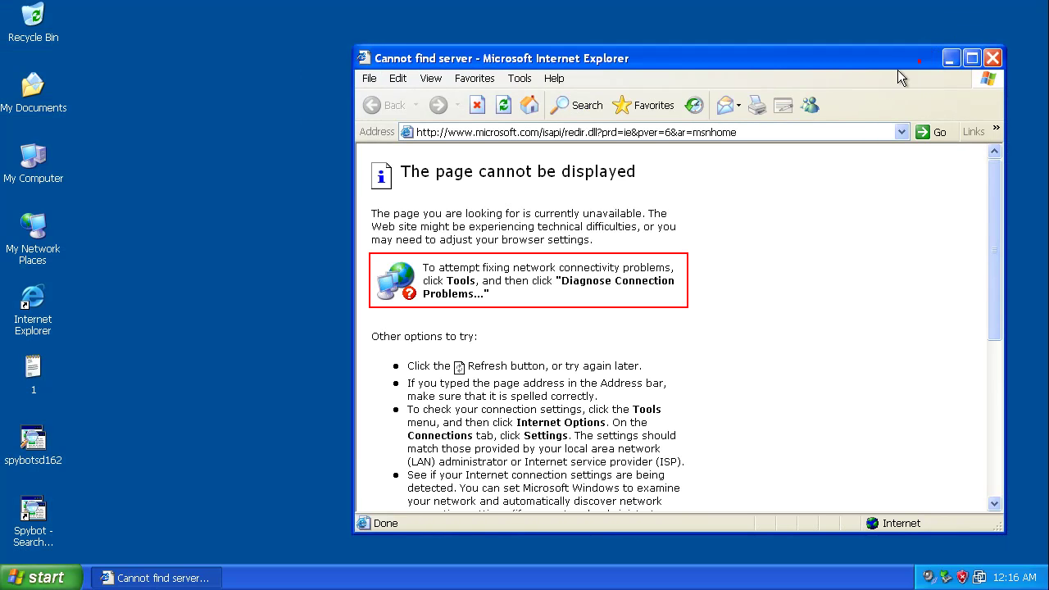
left_click_drag(920, 65, 868, 79)
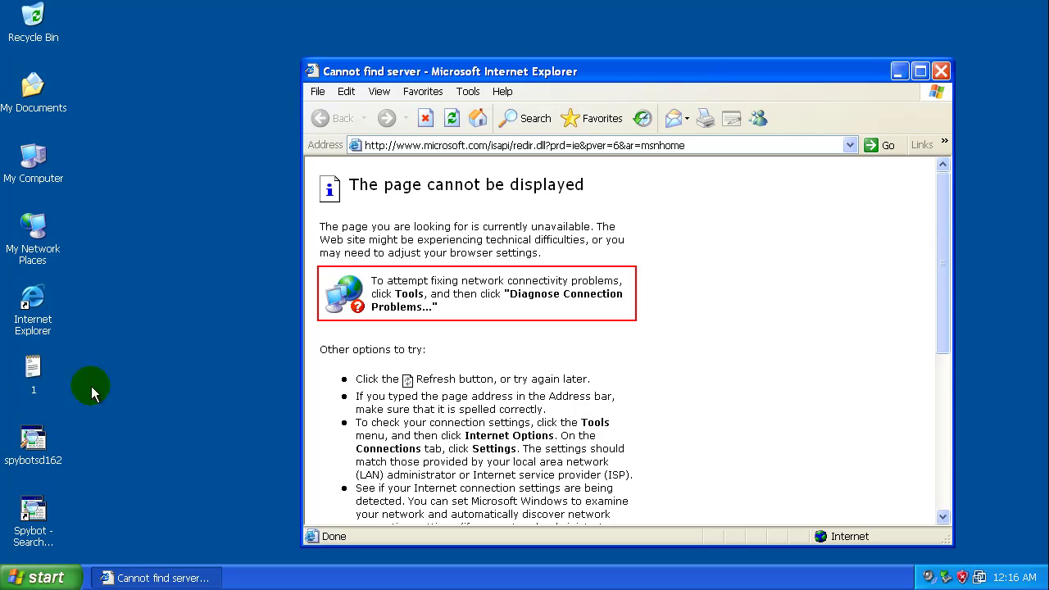
Go to malwarebytes.org and widen the browser window to the left
left_click(503, 141)
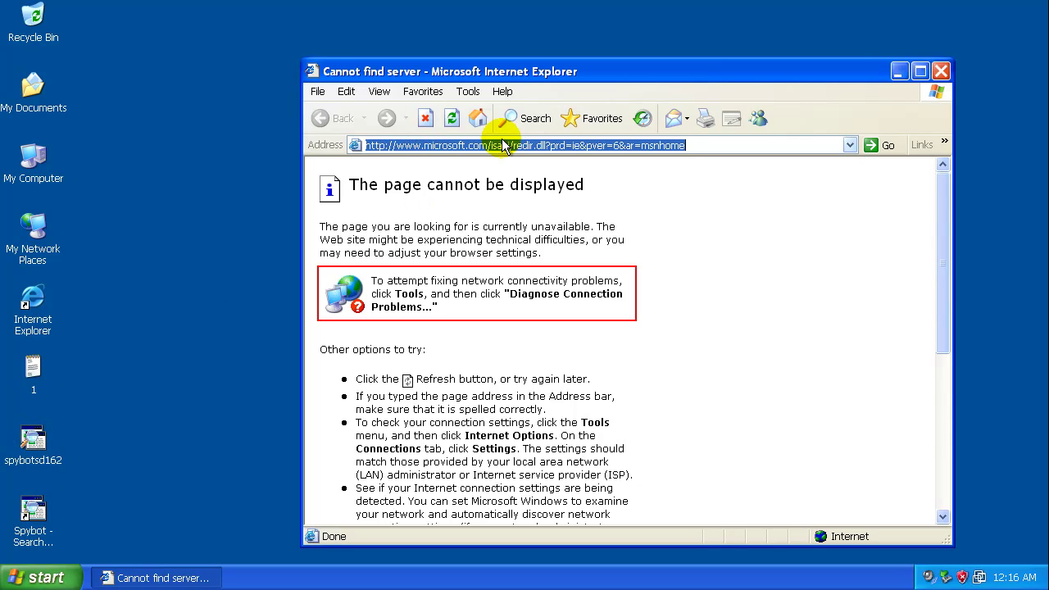
type("malwarebytes.org")
key("Return")
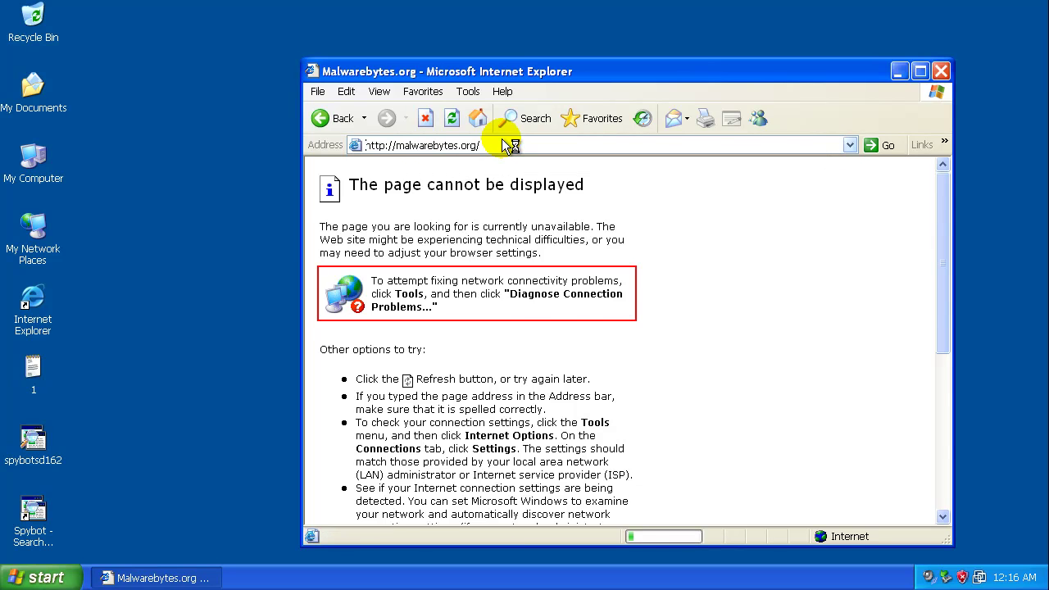
scroll(516, 344, "down", 5)
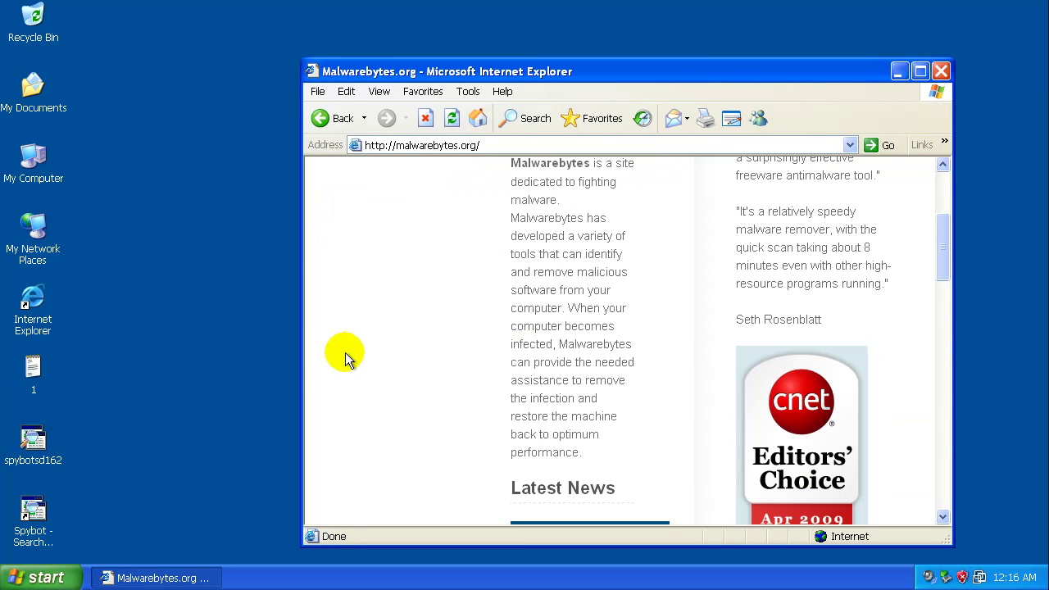
left_click_drag(303, 352, 222, 360)
Follow the free-version link and start the Malwarebytes Anti-Malware download, dismissing notices
left_click(295, 327)
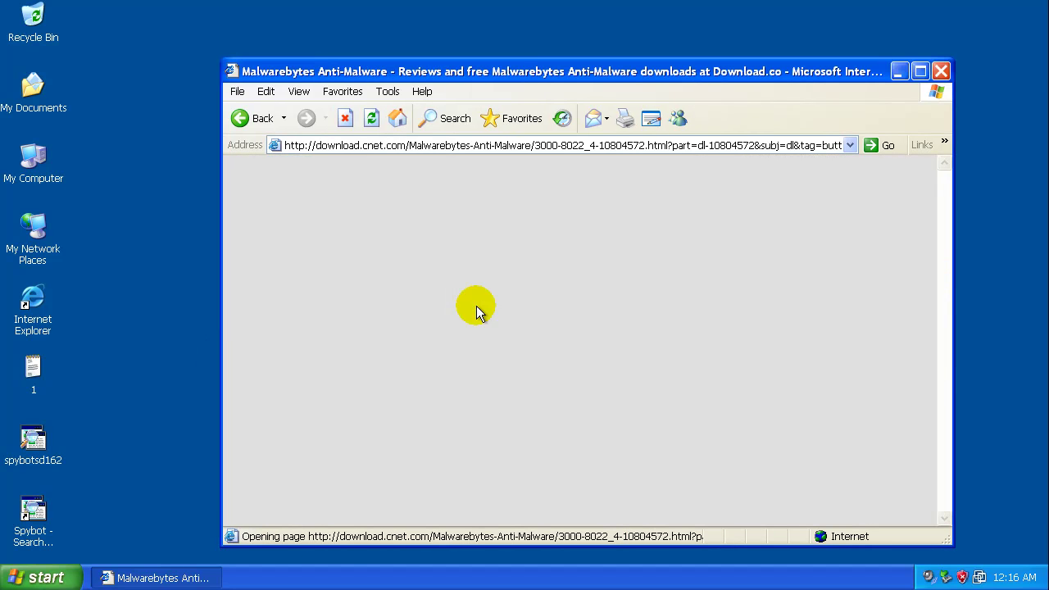
scroll(585, 307, "down", 1)
scroll(508, 327, "down", 1)
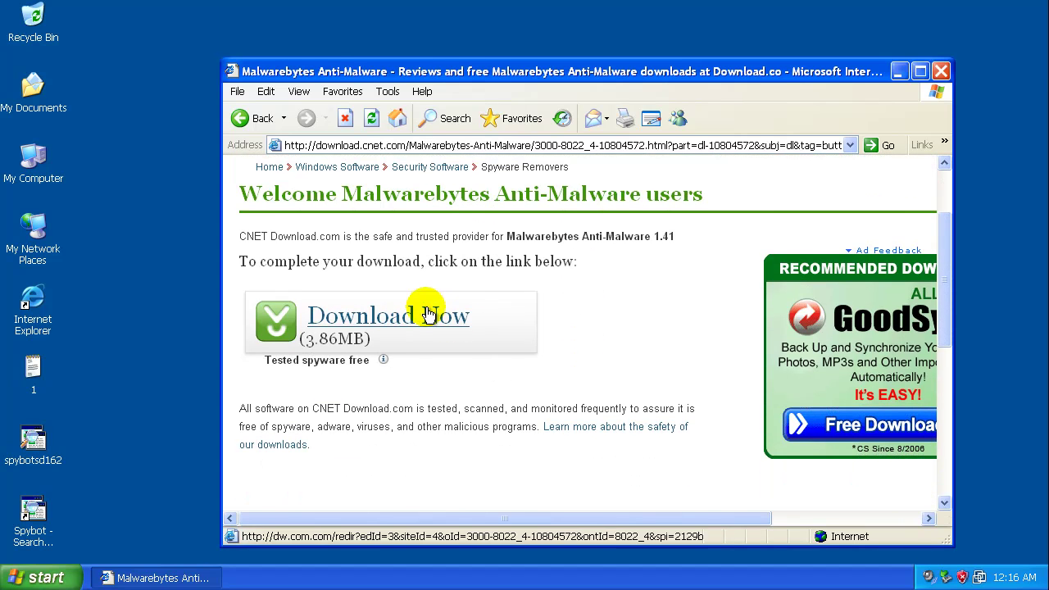
left_click(428, 316)
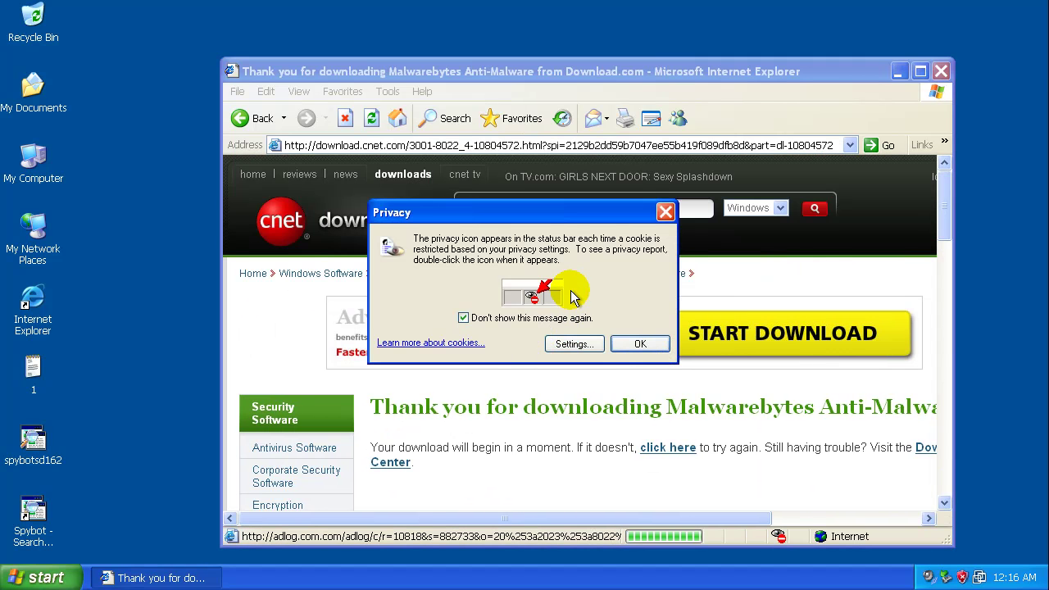
left_click(637, 344)
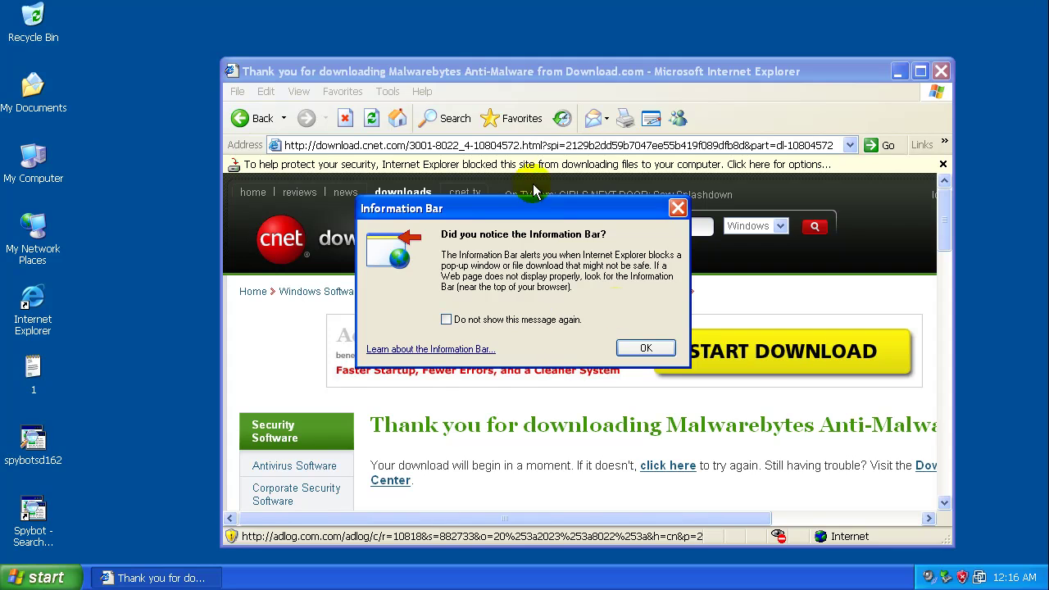
left_click(646, 347)
Allow the blocked mbam-setup.exe download, choose Run, and close the download page
left_click(554, 164)
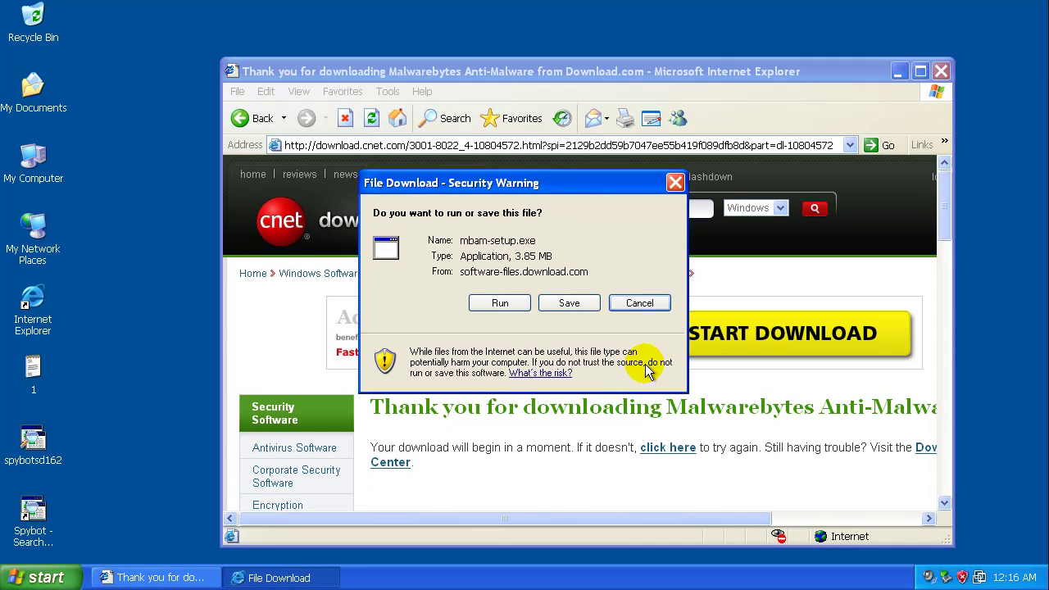
left_click(500, 303)
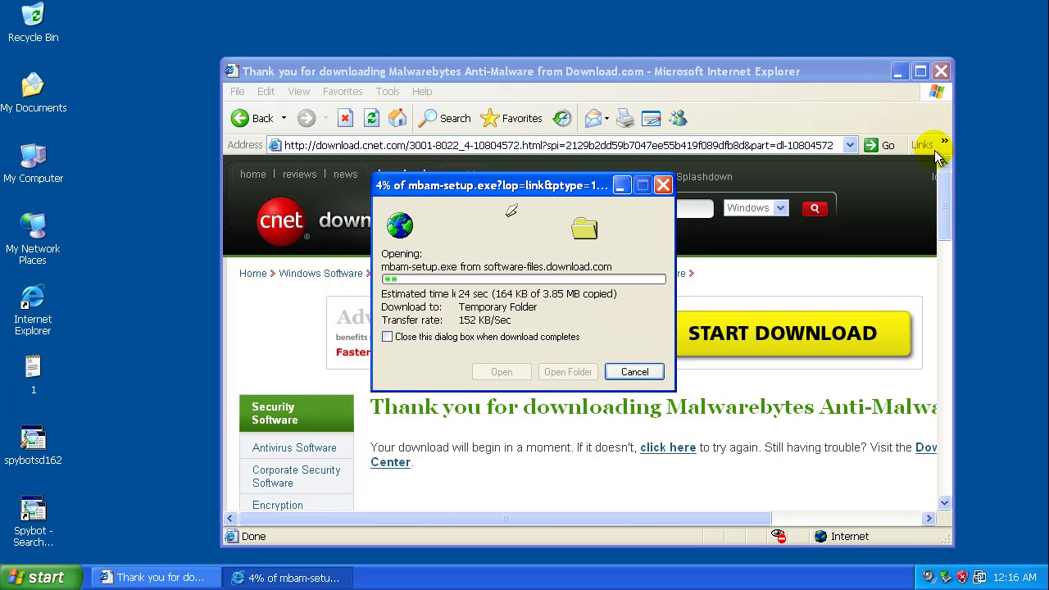
left_click(943, 71)
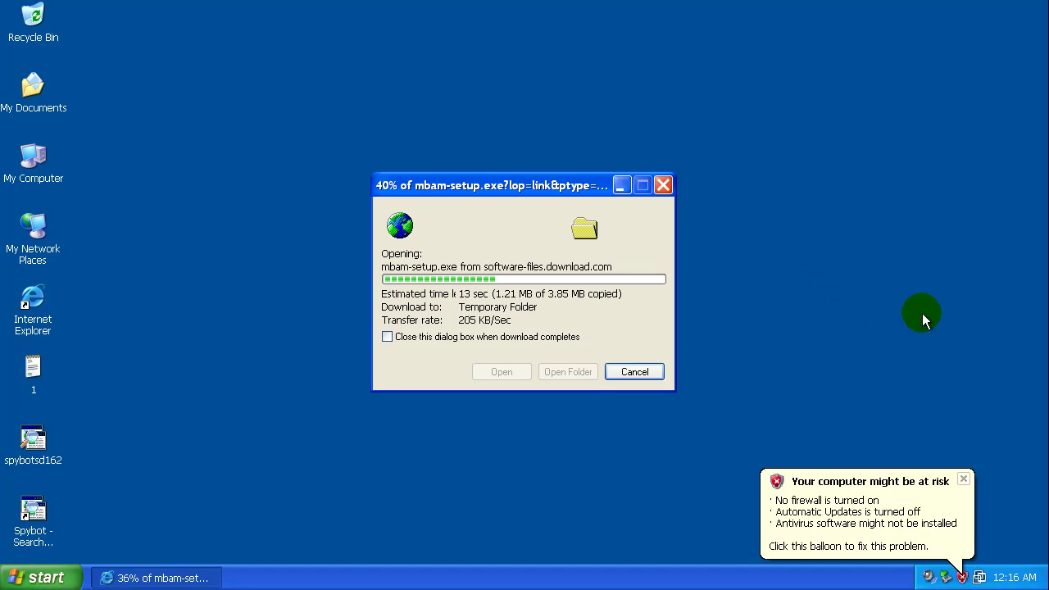
left_click(964, 481)
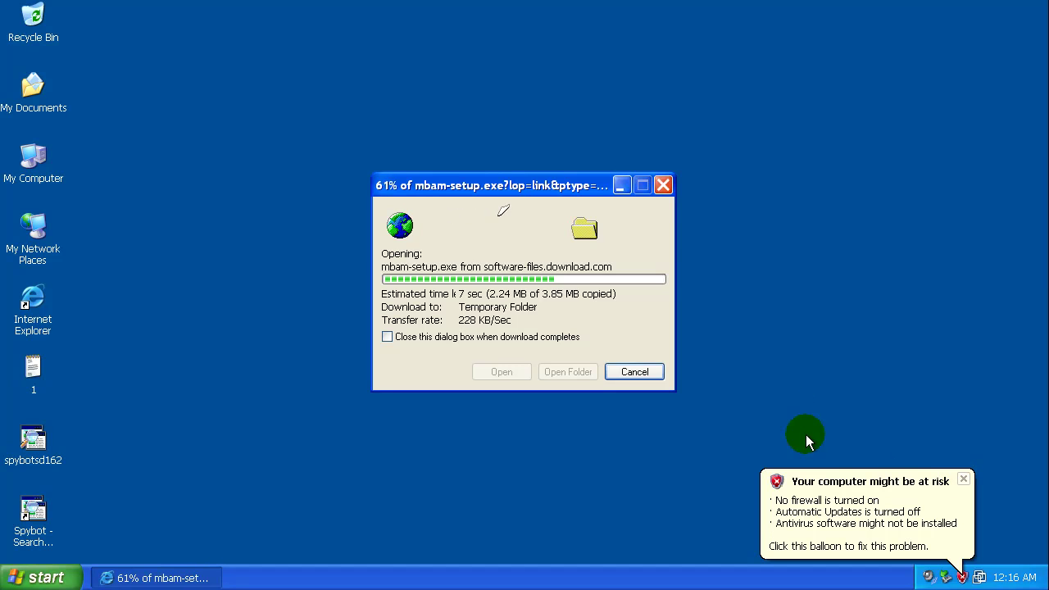
left_click(963, 481)
left_click(558, 194)
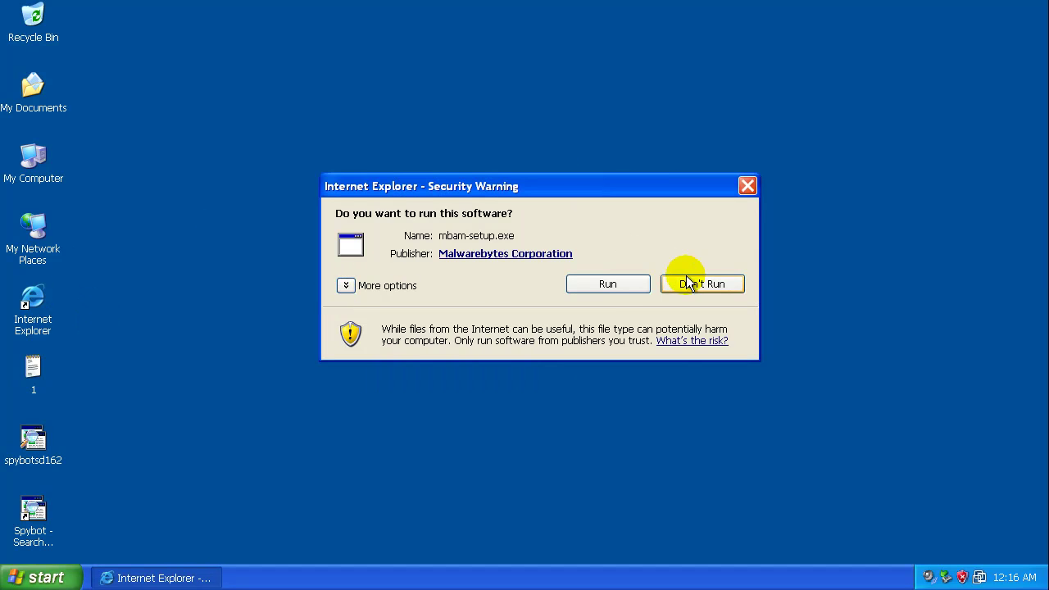
Install Malwarebytes' Anti-Malware in English with default location, Start Menu folder and desktop icon
left_click(636, 287)
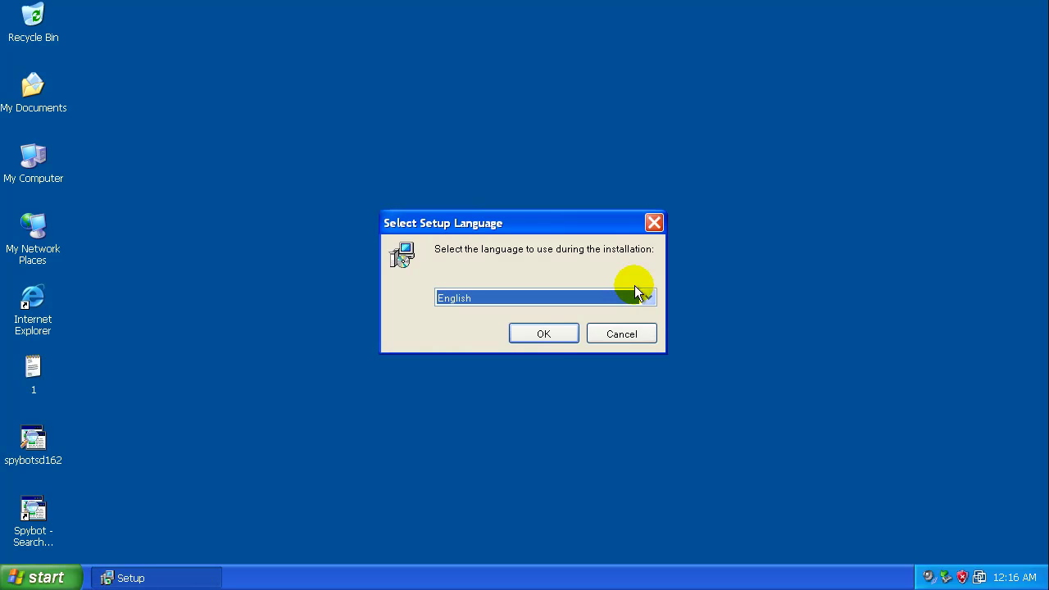
left_click(553, 330)
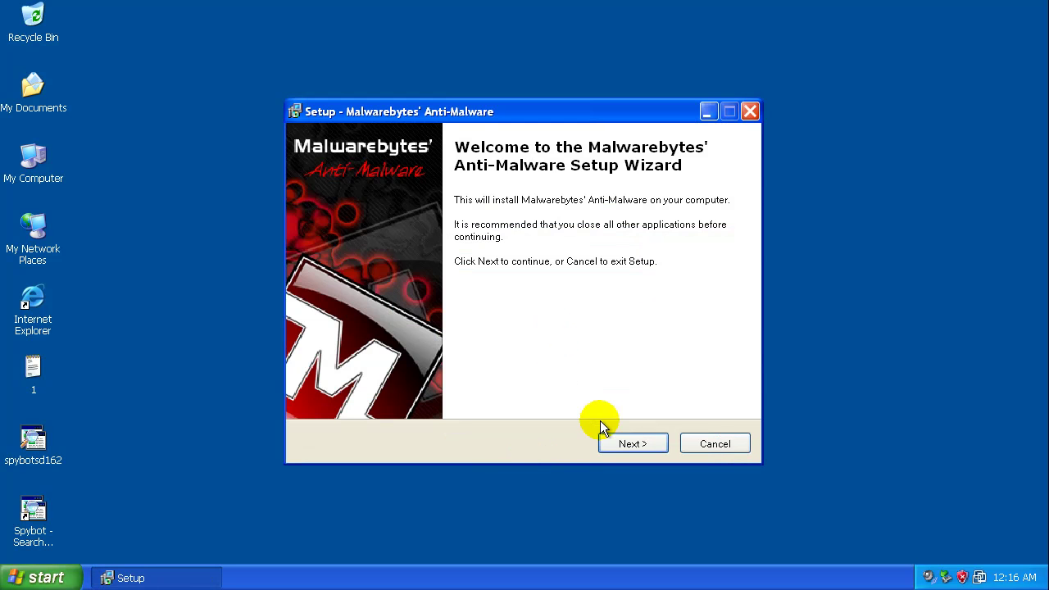
left_click(629, 442)
left_click(422, 385)
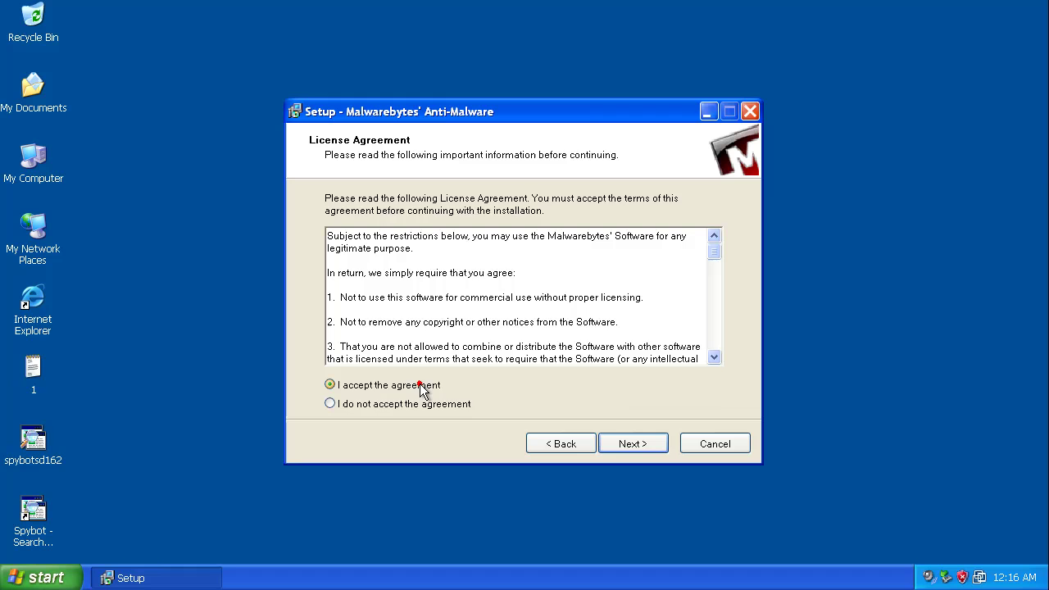
left_click(625, 443)
left_click(620, 444)
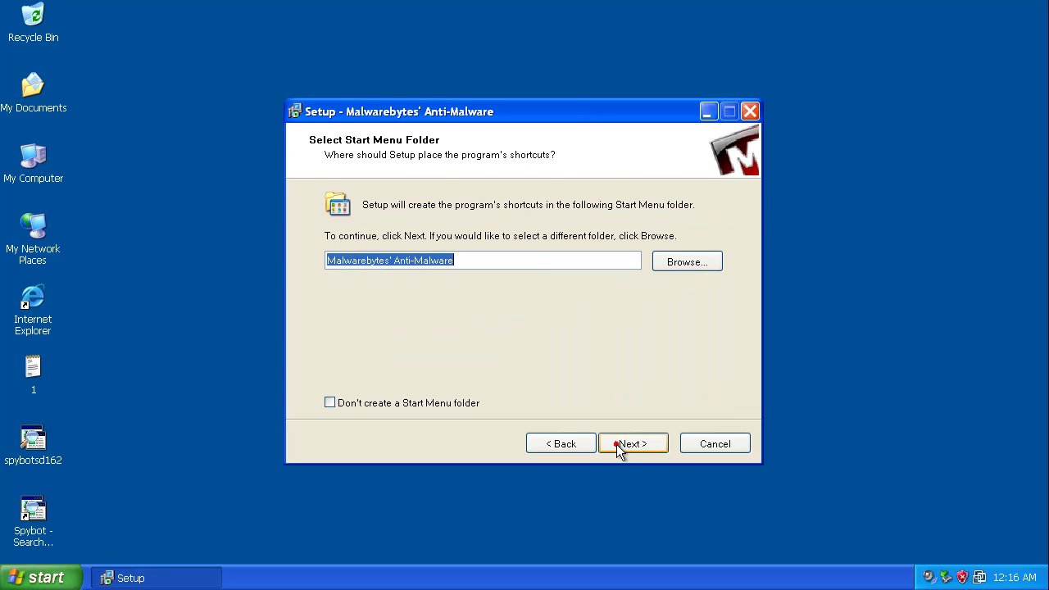
left_click(619, 446)
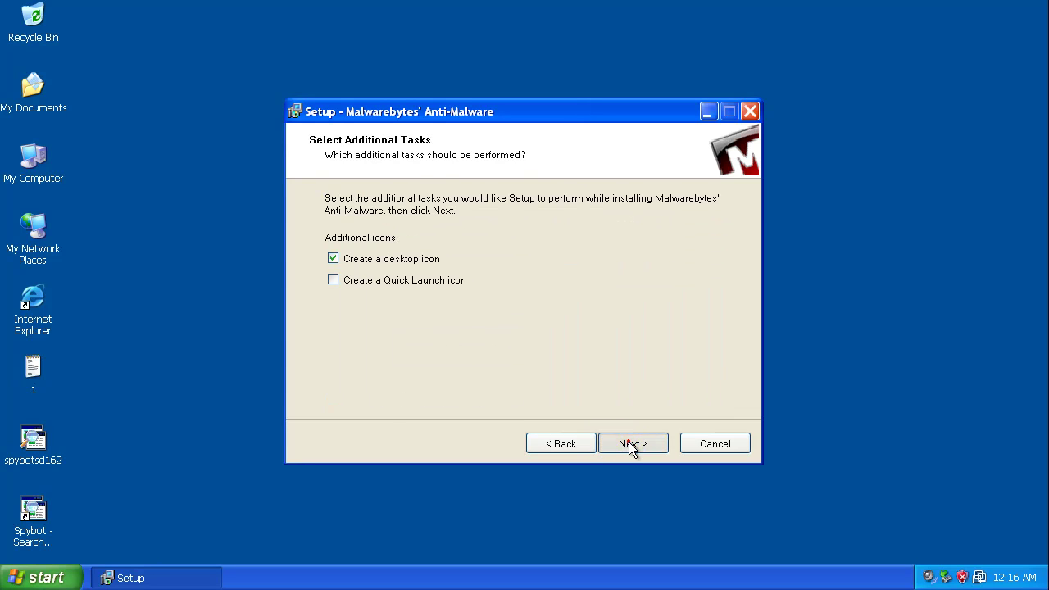
left_click(630, 443)
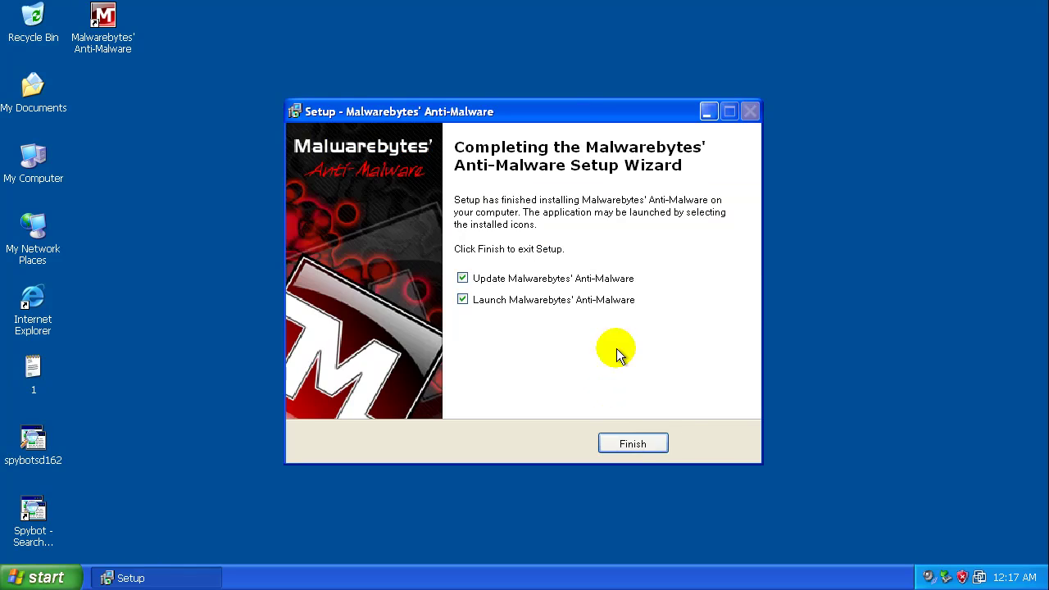
left_click(629, 441)
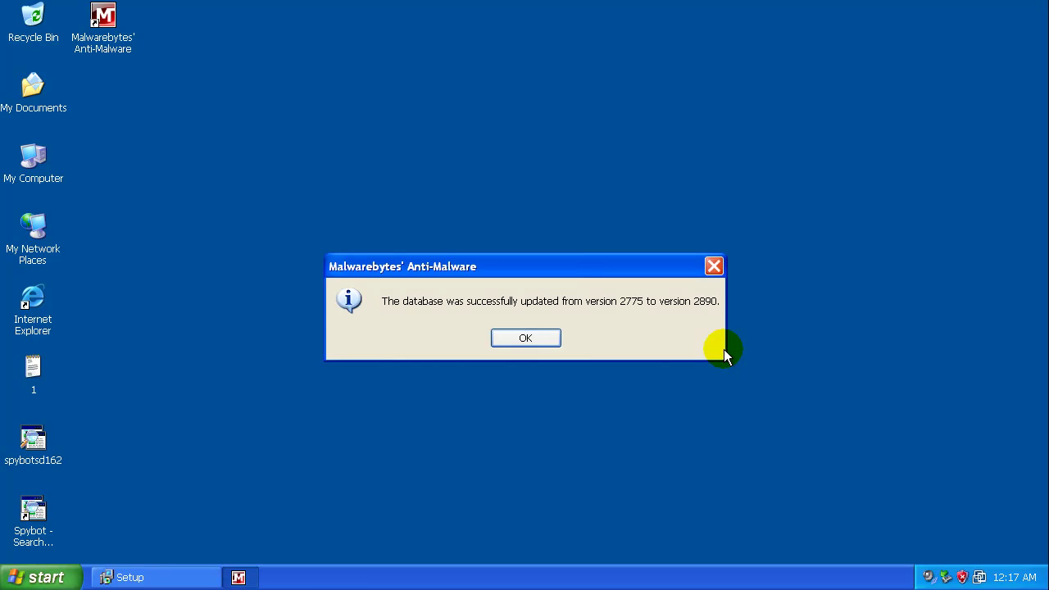
Dismiss the update message, run a quick scan, and show the 14 infected objects
left_click(536, 345)
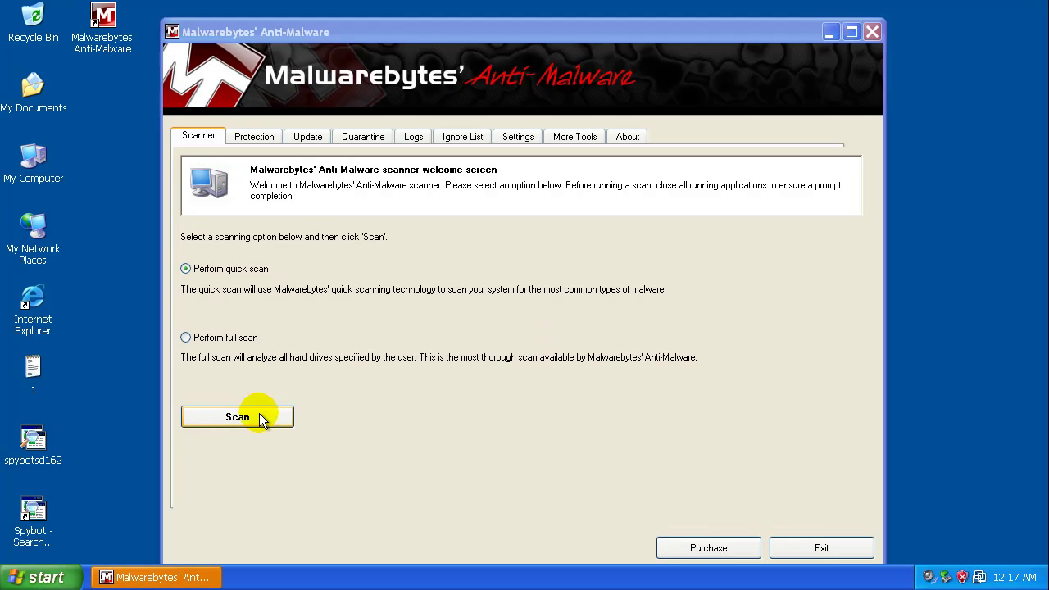
left_click(258, 412)
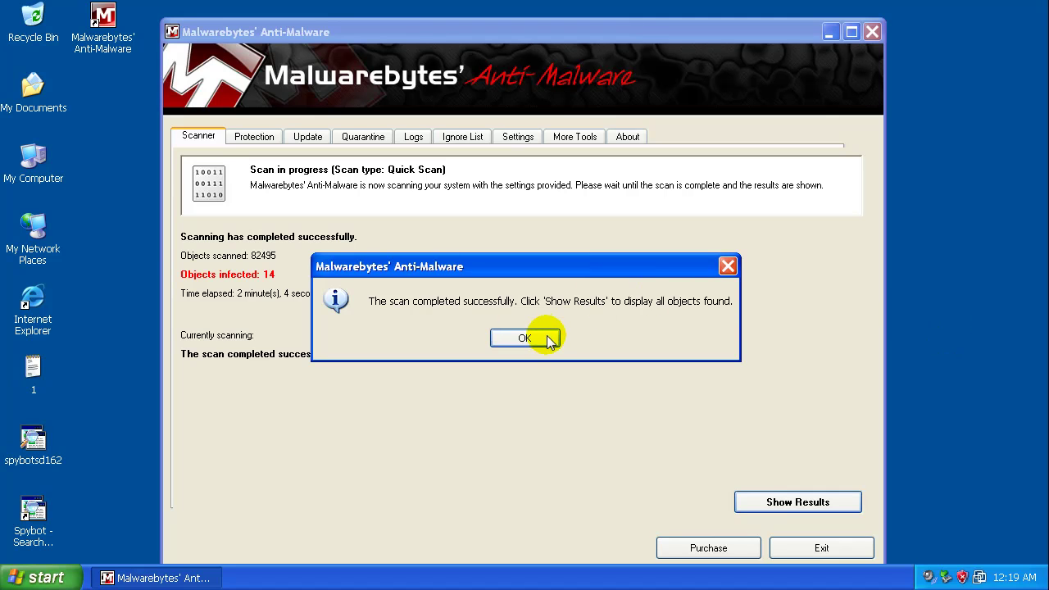
left_click(528, 340)
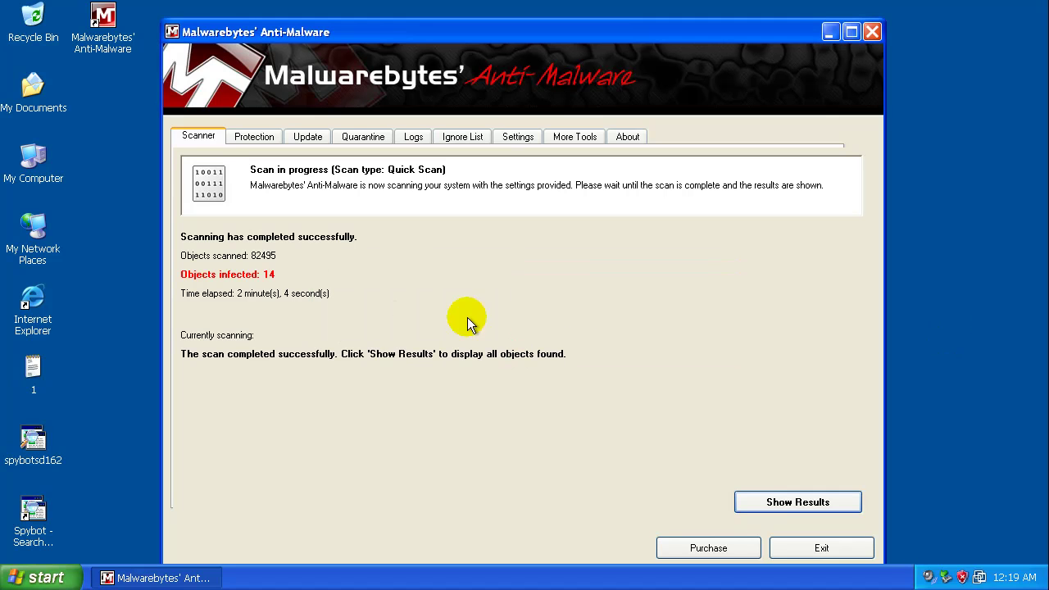
left_click(774, 501)
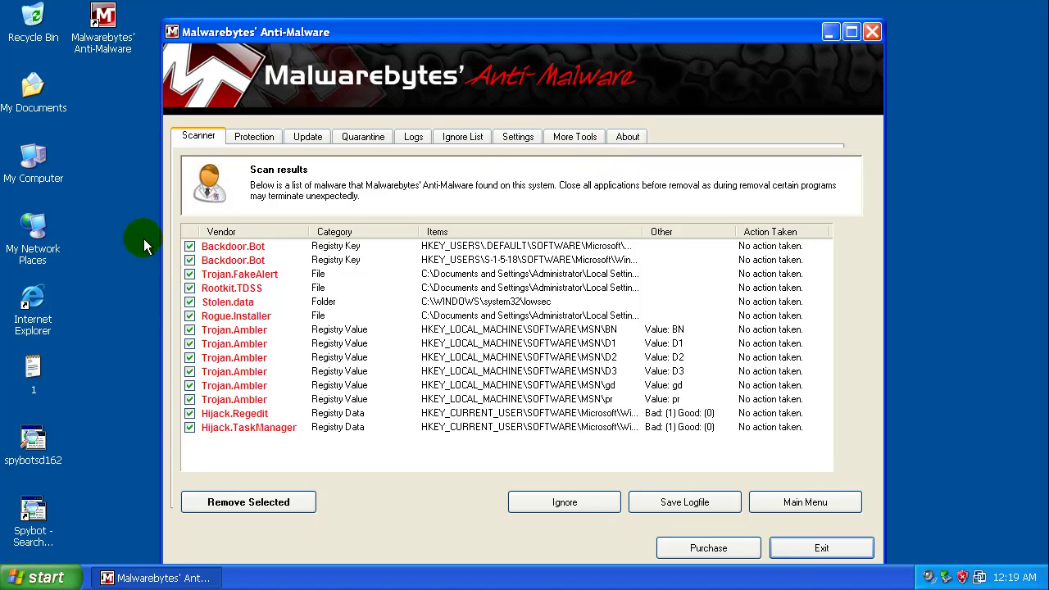
Widen the Items column and scroll the results sideways to read the infection paths
left_click_drag(637, 237, 772, 236)
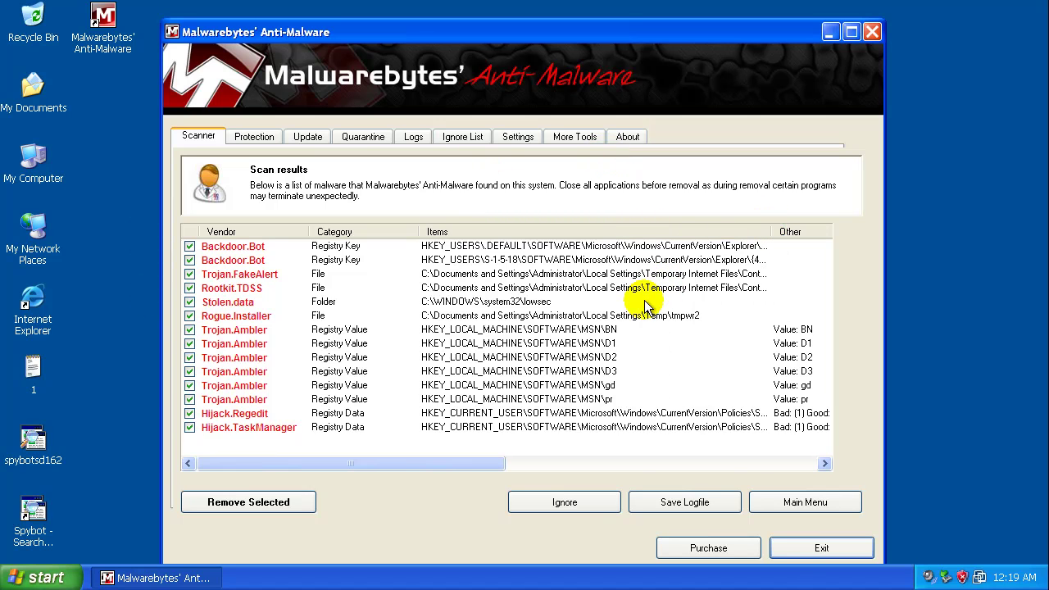
left_click(527, 293)
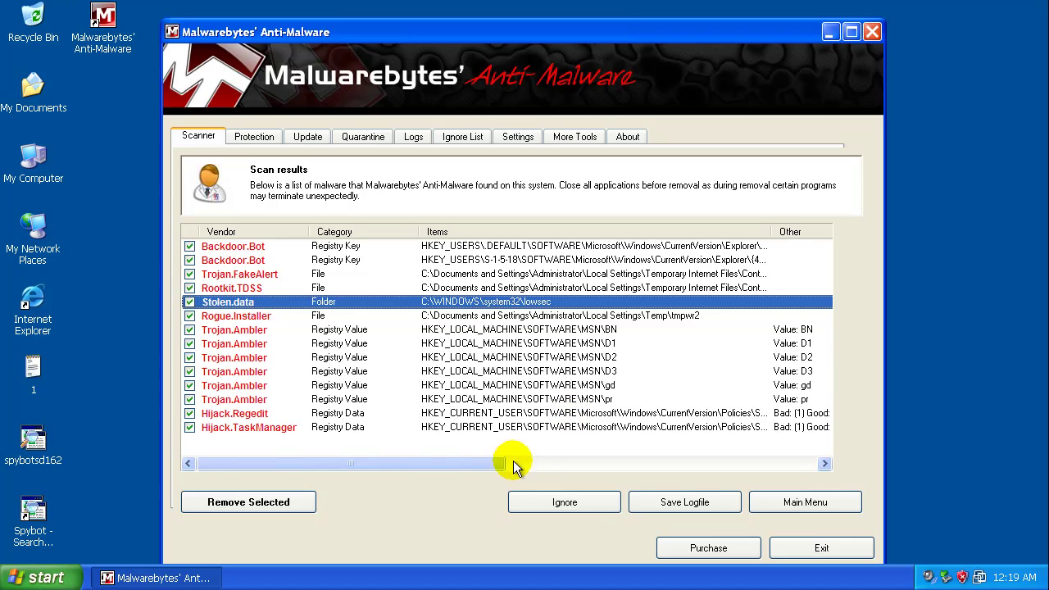
mouse_move(492, 464)
left_mouse_down()
mouse_move(530, 485)
mouse_move(623, 468)
mouse_move(449, 485)
mouse_move(834, 443)
left_mouse_up()
left_click_drag(643, 231, 759, 231)
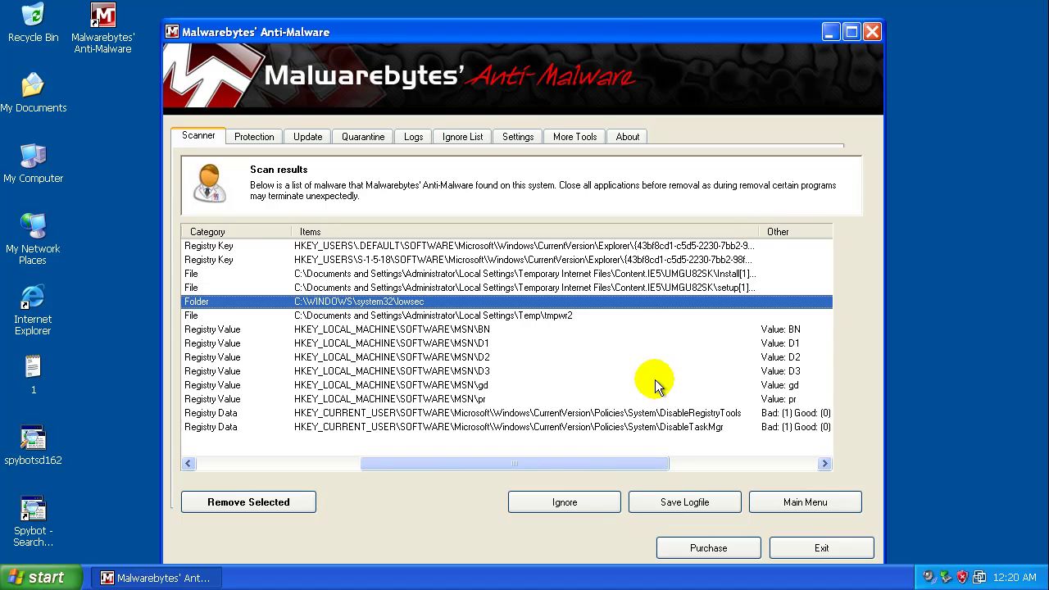
left_click_drag(639, 466, 384, 468)
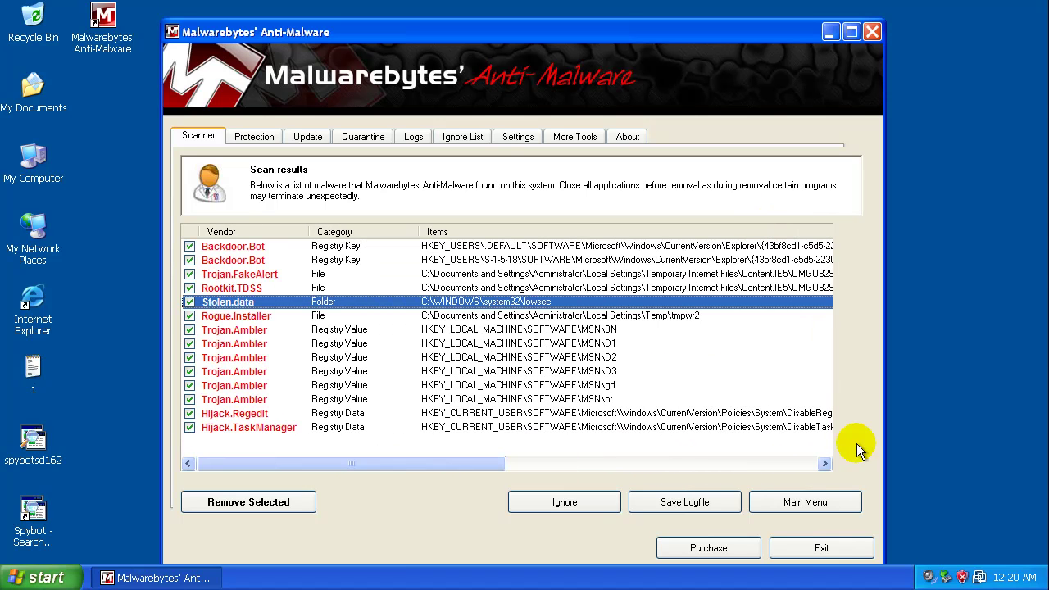
Exit Malwarebytes' Anti-Malware, confirming with Yes, without removing the detections
left_click(817, 550)
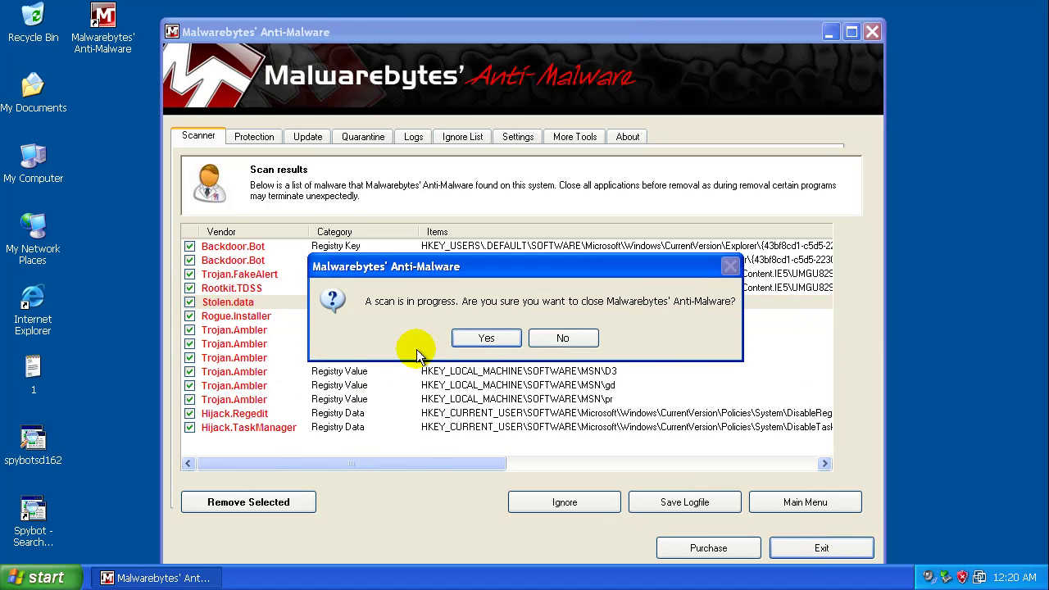
left_click(480, 339)
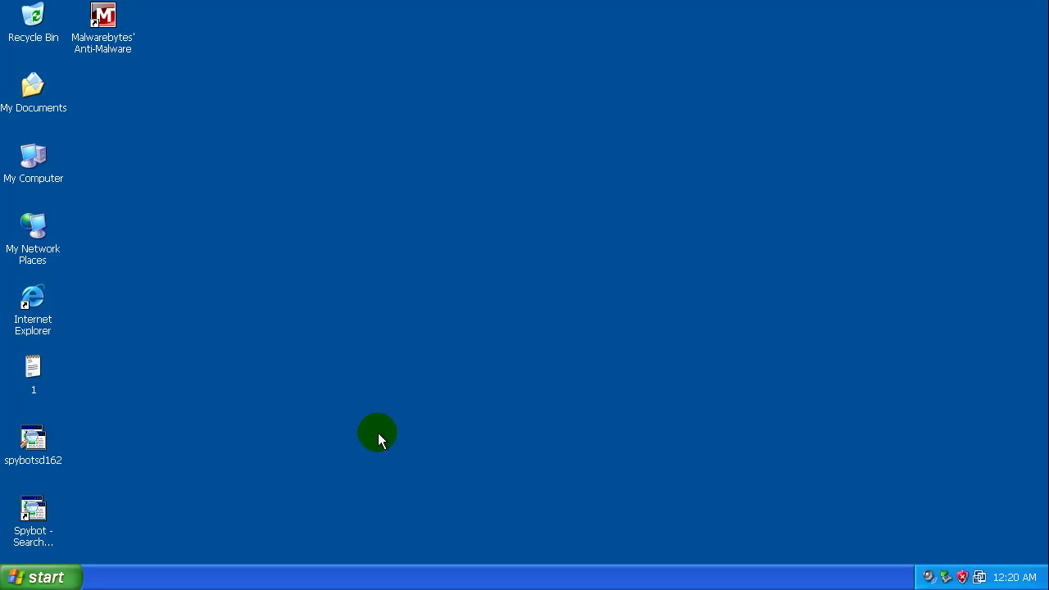